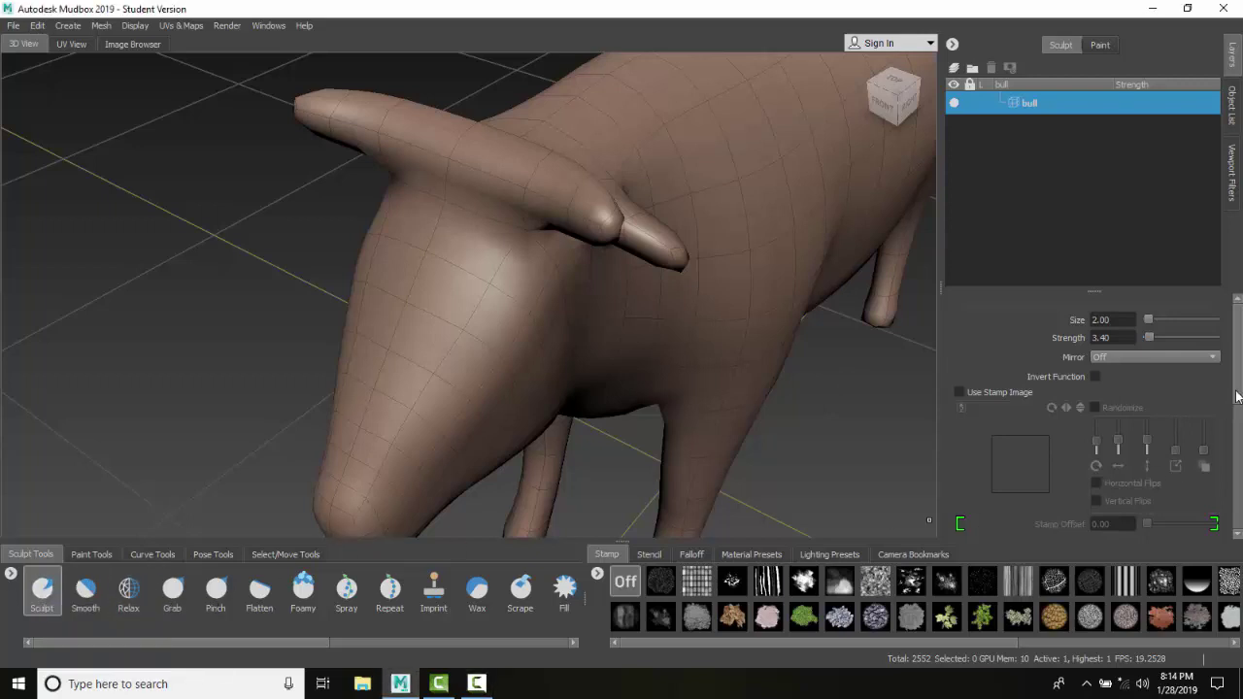
Turn on Tessellate for the Sculpt brush and generate a triangulated copy of the bull mesh.
scroll(1097, 364, "down", 1)
scroll(1097, 364, "up", 1)
left_click_drag(1236, 367, 1237, 510)
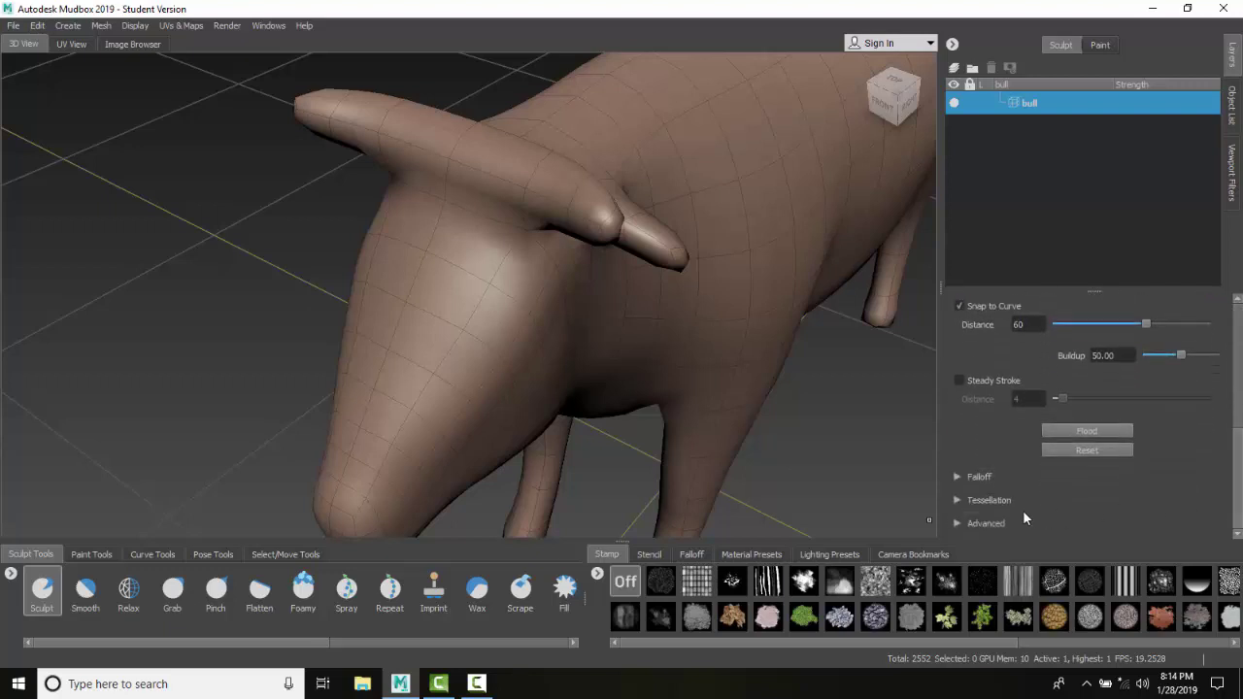
left_click(956, 502)
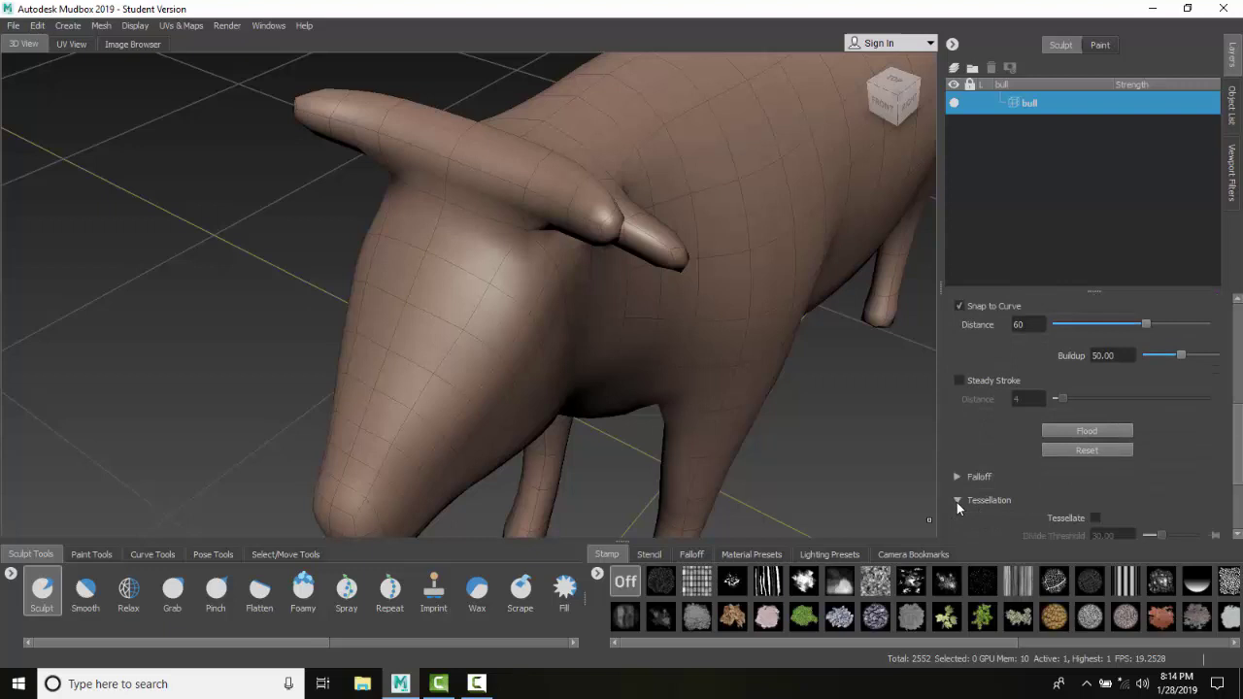
scroll(1141, 519, "down", 1)
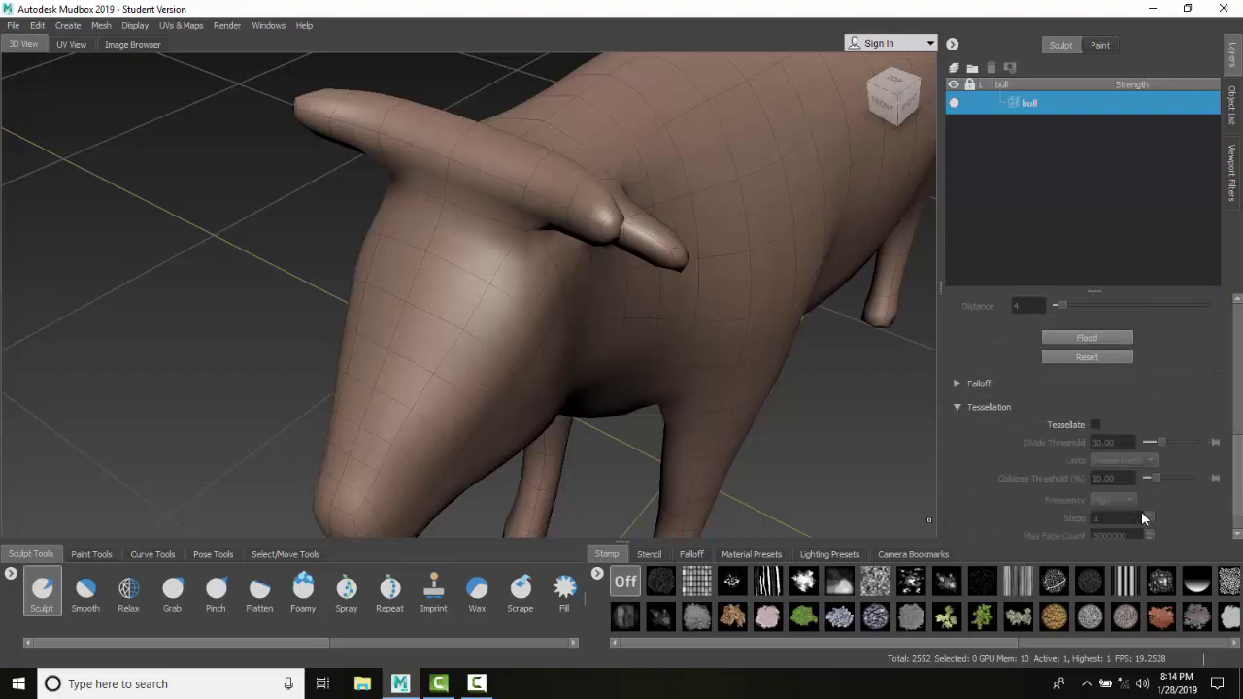
left_click(1095, 425)
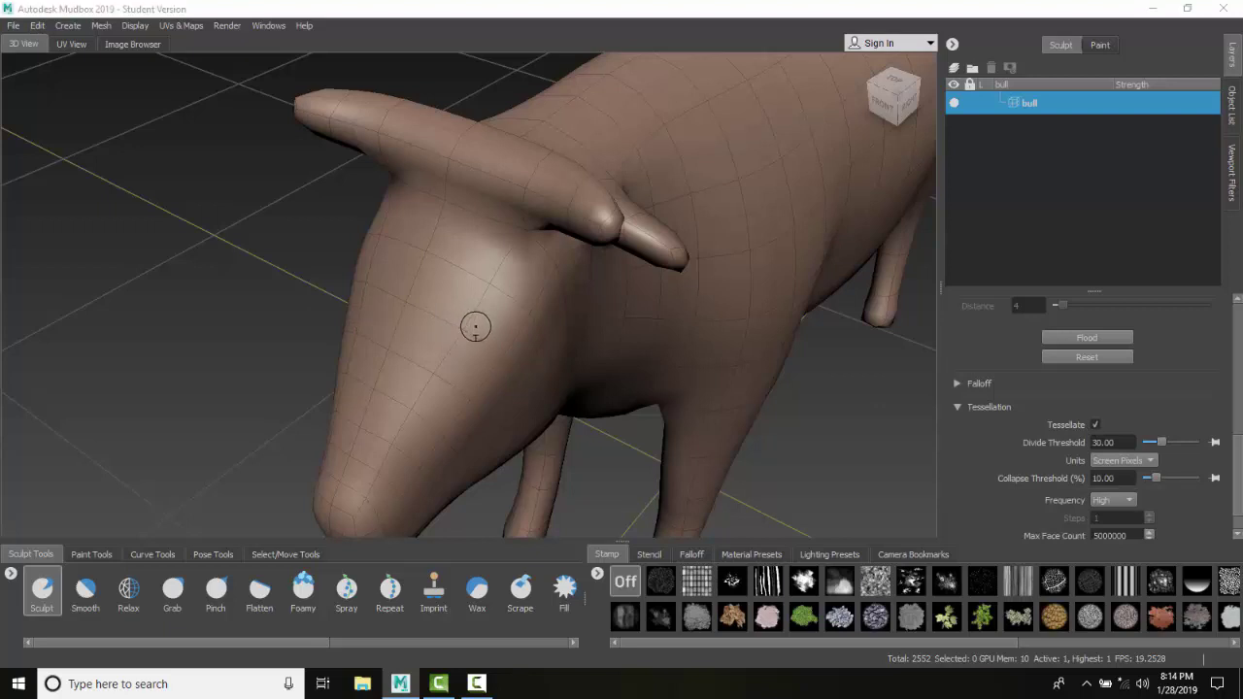
left_click(471, 325)
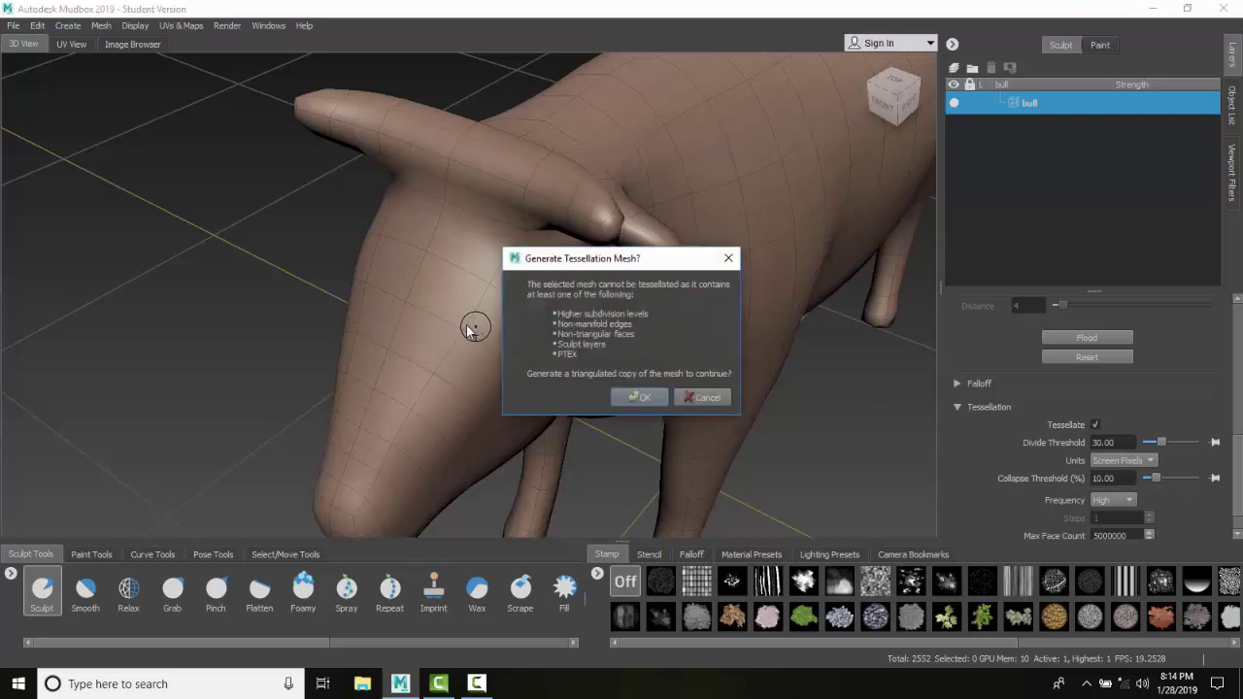
left_click(638, 397)
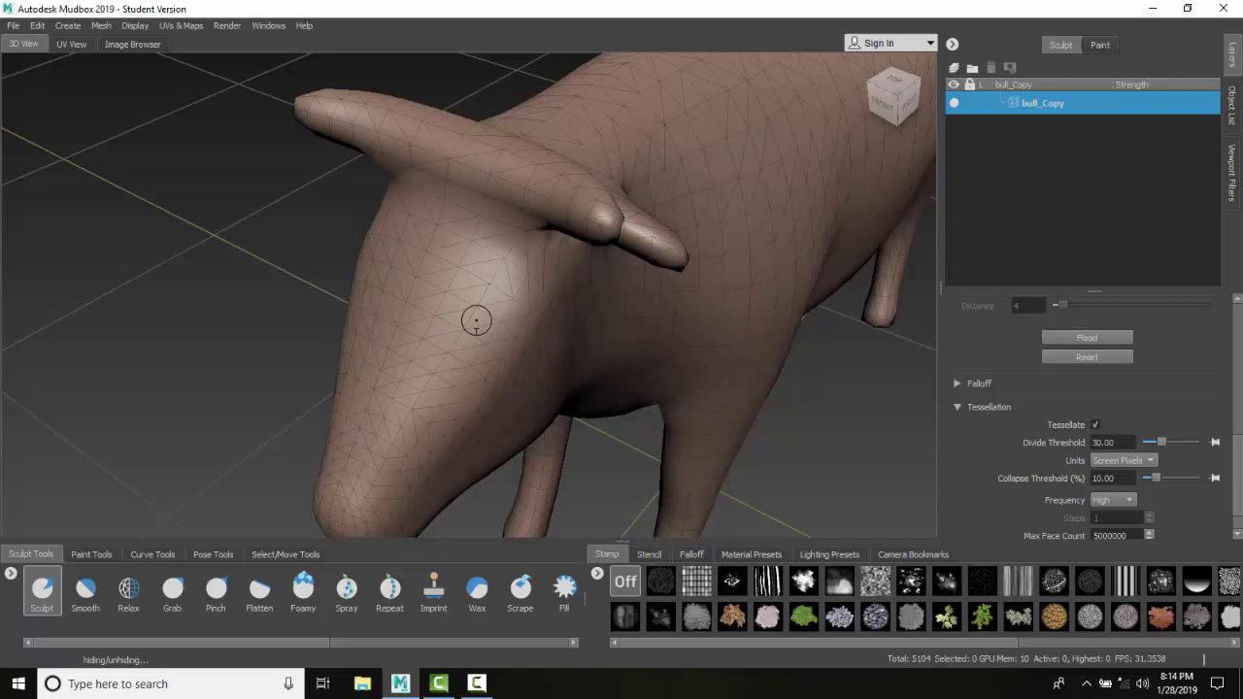
Sculpt two raised bumps and a short curved groove on the bull's face with the tessellating Sculpt brush.
mouse_move(476, 320)
left_mouse_down()
mouse_move(455, 326)
mouse_move(455, 349)
left_mouse_up()
scroll(459, 328, "up", 2)
scroll(257, 313, "up", 2)
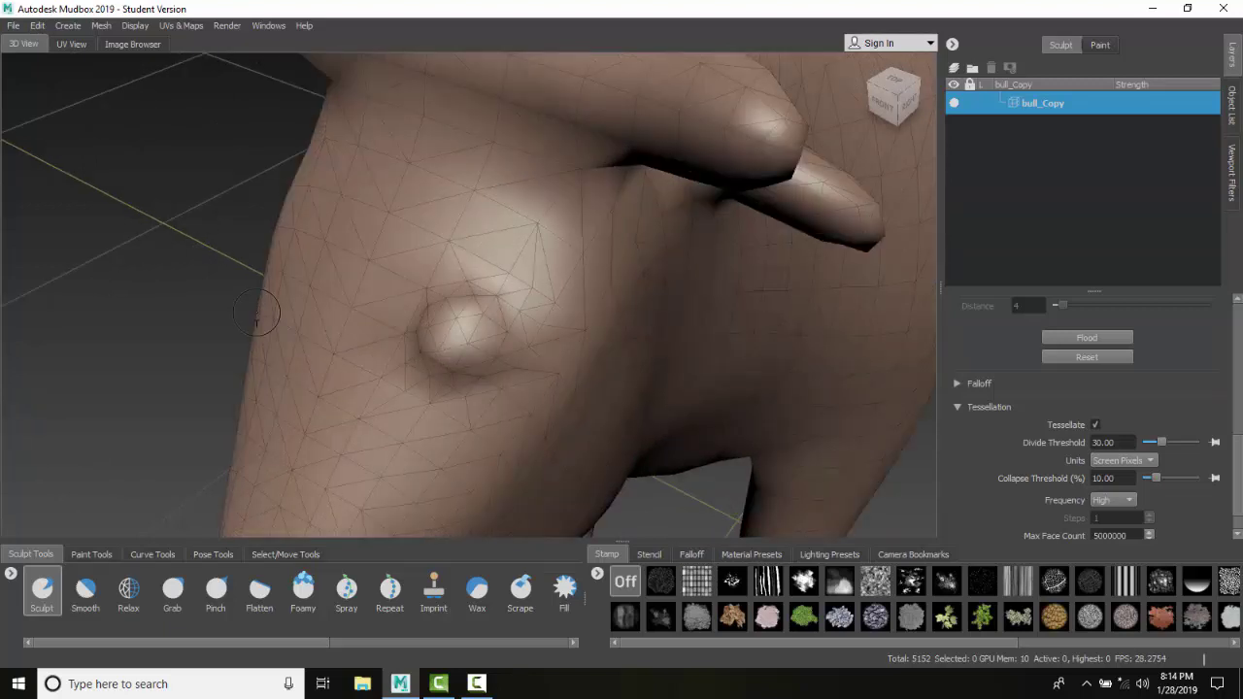
scroll(256, 313, "up", 2)
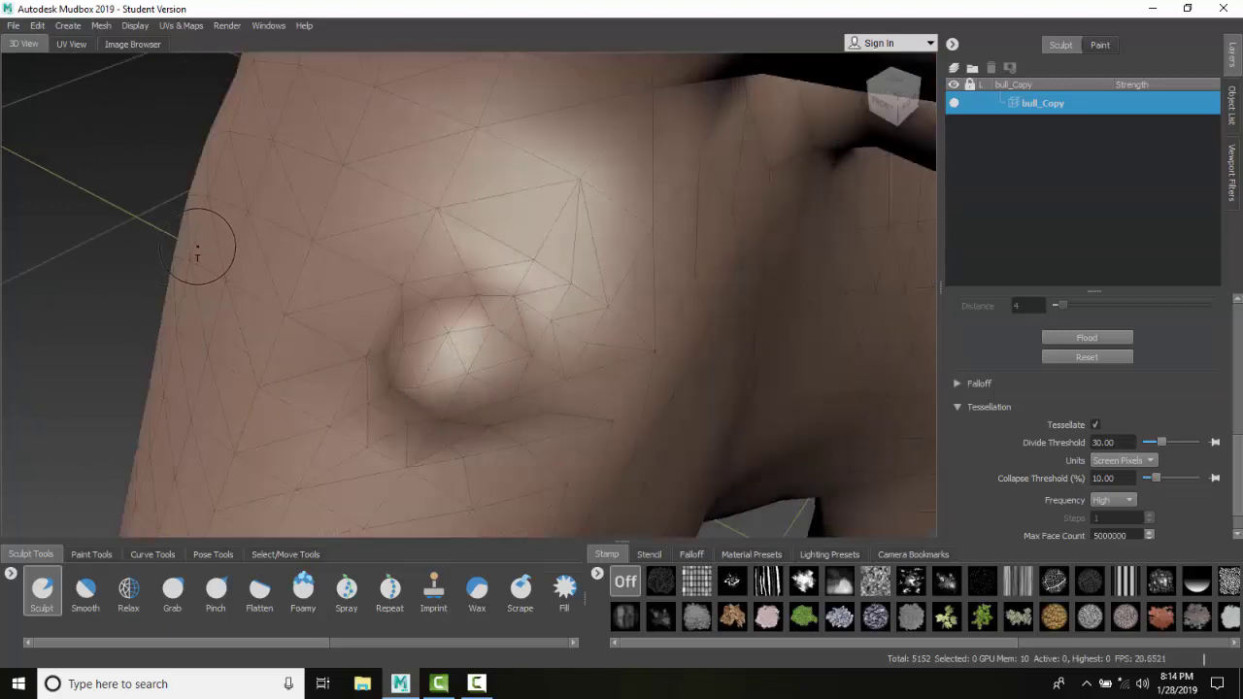
mouse_move(210, 255)
left_mouse_down()
mouse_move(229, 250)
mouse_move(203, 250)
left_mouse_up()
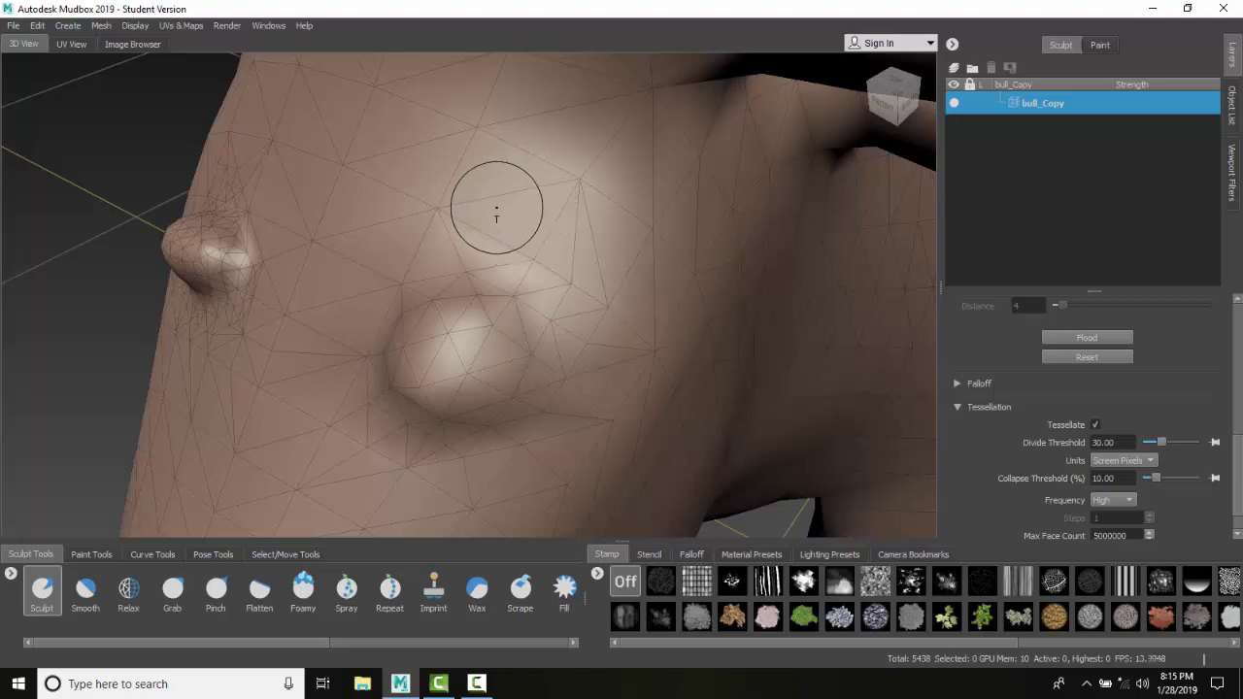
mouse_move(496, 208)
left_mouse_down()
mouse_move(570, 233)
mouse_move(633, 278)
left_mouse_up()
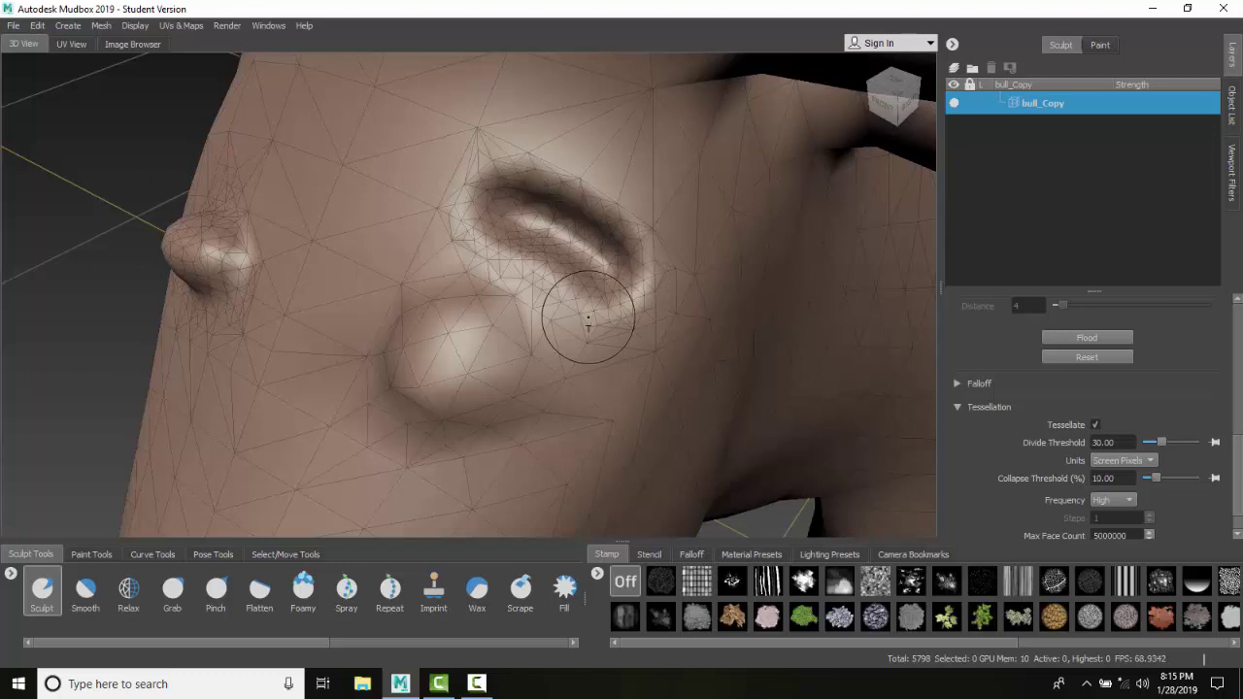
Switch to the Grab brush and turn on Tessellate for it.
scroll(587, 318, "down", 5)
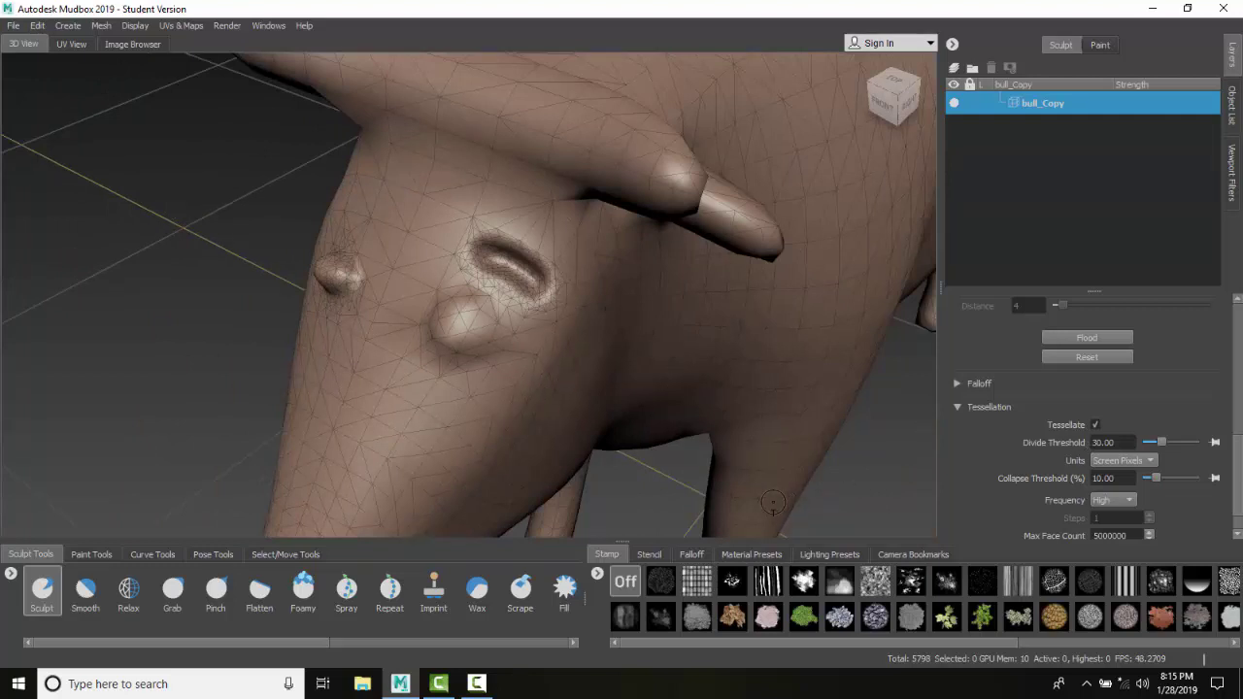
left_click(173, 590)
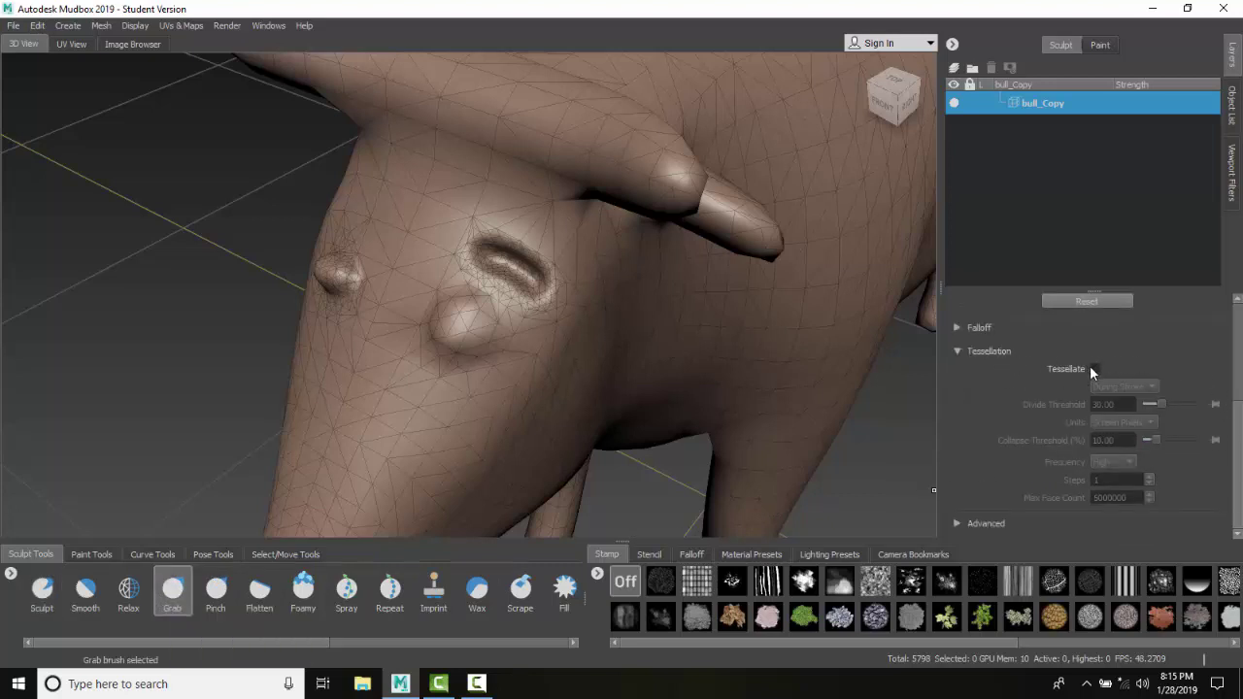
left_click(1092, 369)
scroll(1161, 394, "up", 3)
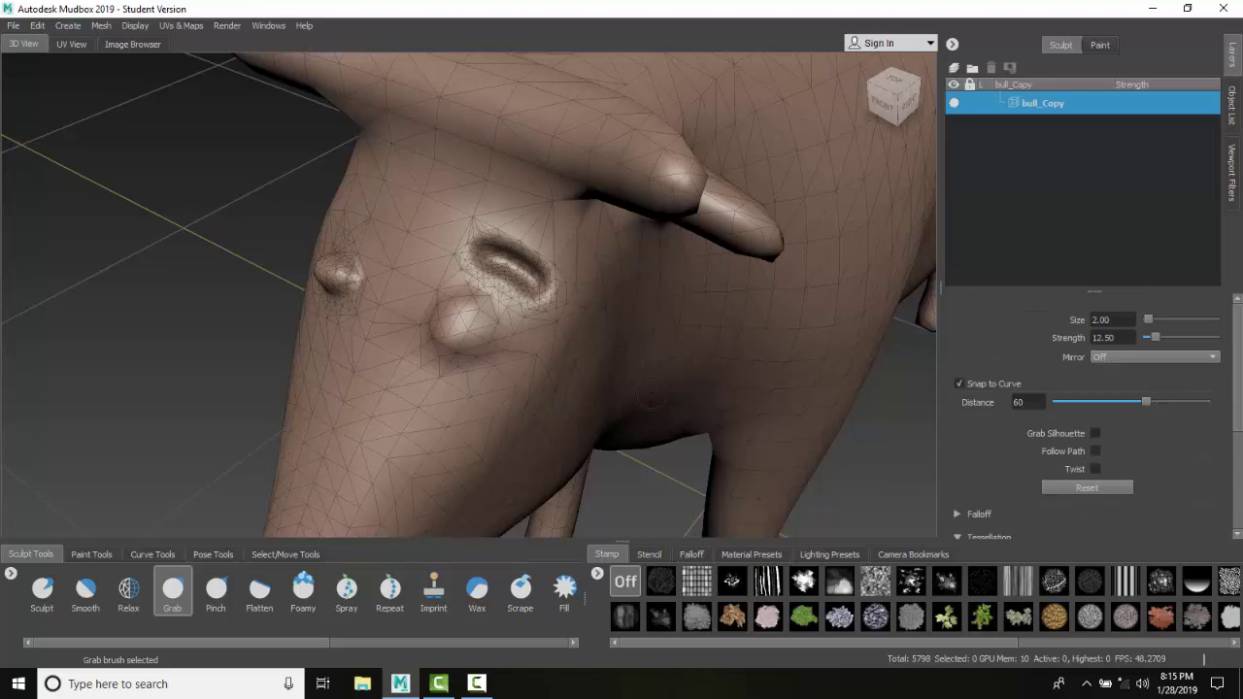
Pull two small bumps out of the bull's face below the sculpted bumps using the Grab brush.
mouse_move(360, 411)
left_mouse_down()
mouse_move(158, 384)
mouse_move(405, 421)
left_mouse_up()
scroll(405, 421, "up", 5)
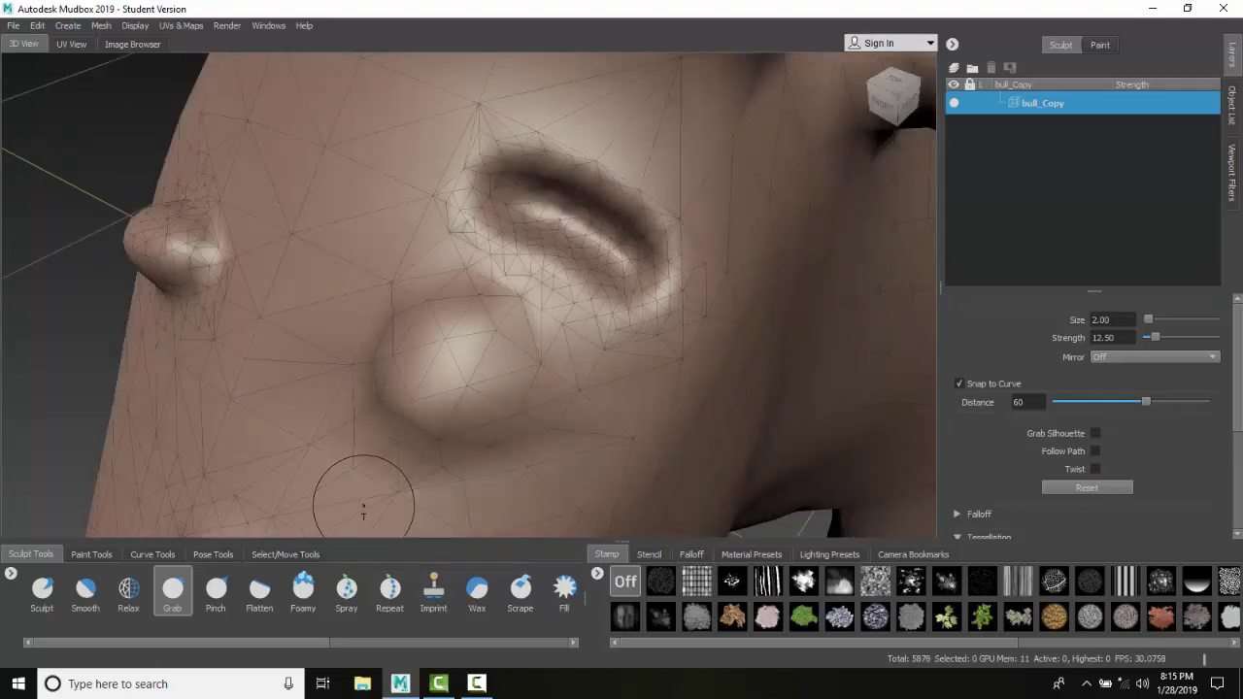
scroll(363, 505, "down", 3)
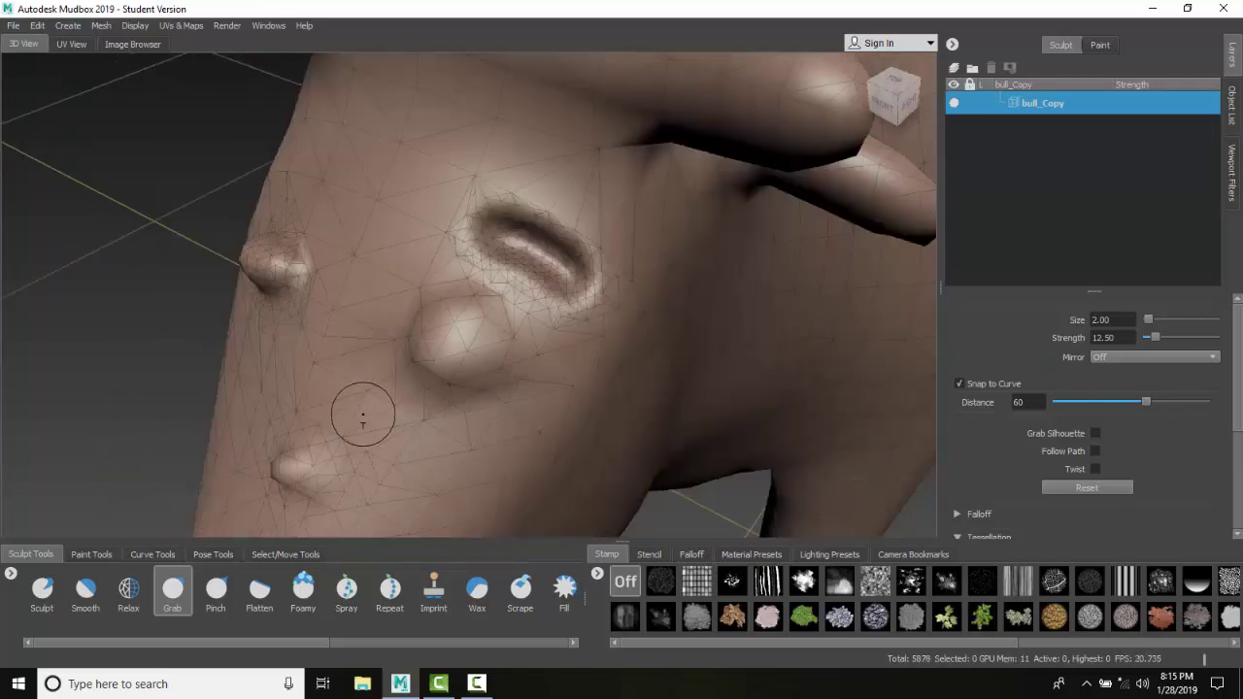
left_click_drag(362, 414, 339, 371)
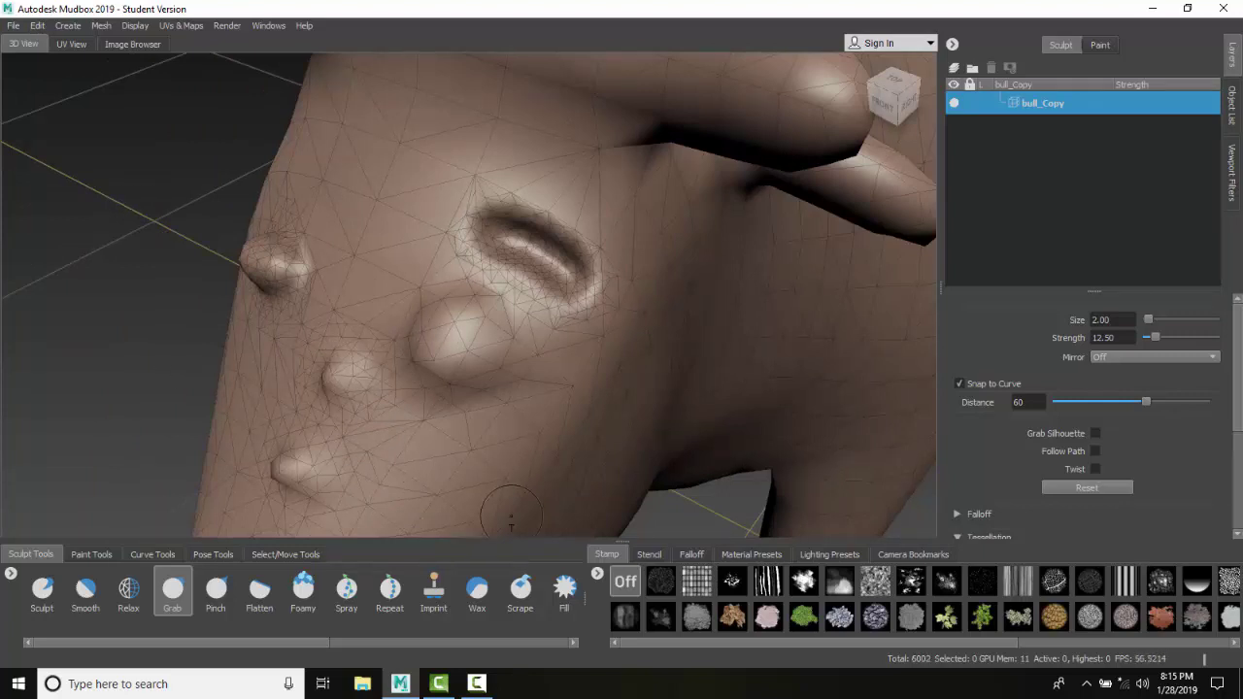
Switch to the Bulge brush and turn on Tessellate for it.
right_click_drag(531, 442, 513, 394, "alt")
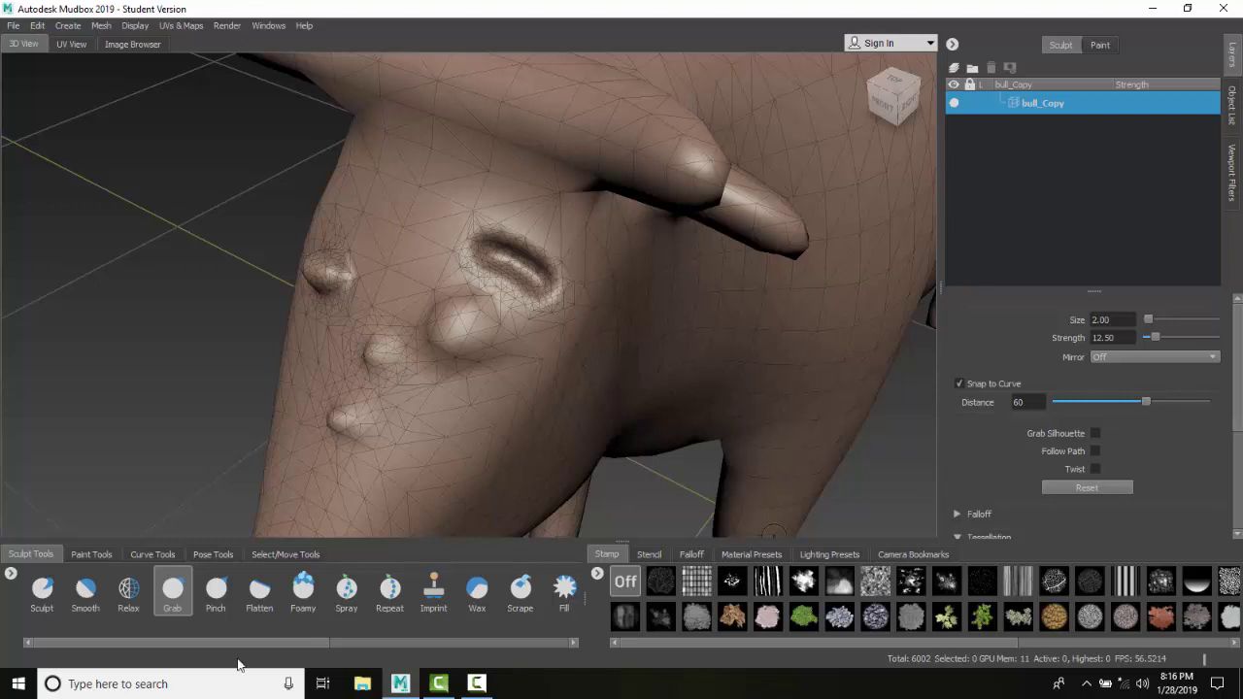
mouse_move(282, 641)
left_mouse_down()
mouse_move(512, 641)
mouse_move(500, 641)
left_mouse_up()
left_click(276, 588)
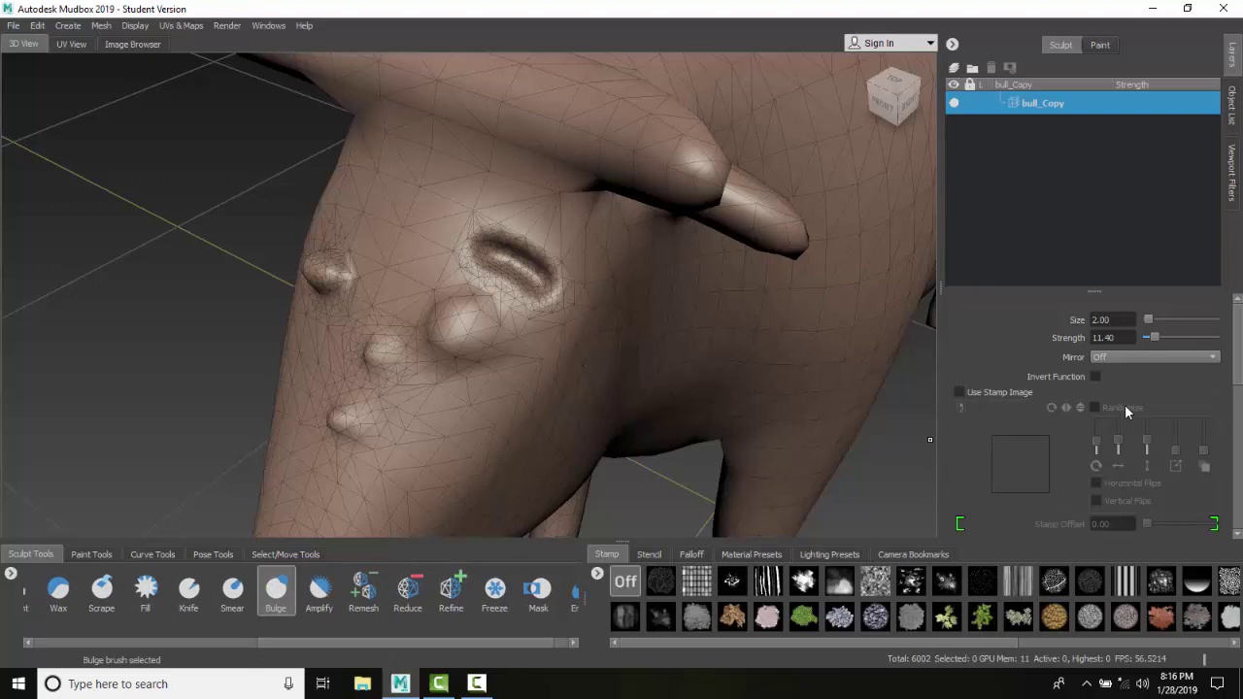
scroll(1109, 403, "down", 3)
scroll(1104, 419, "down", 4)
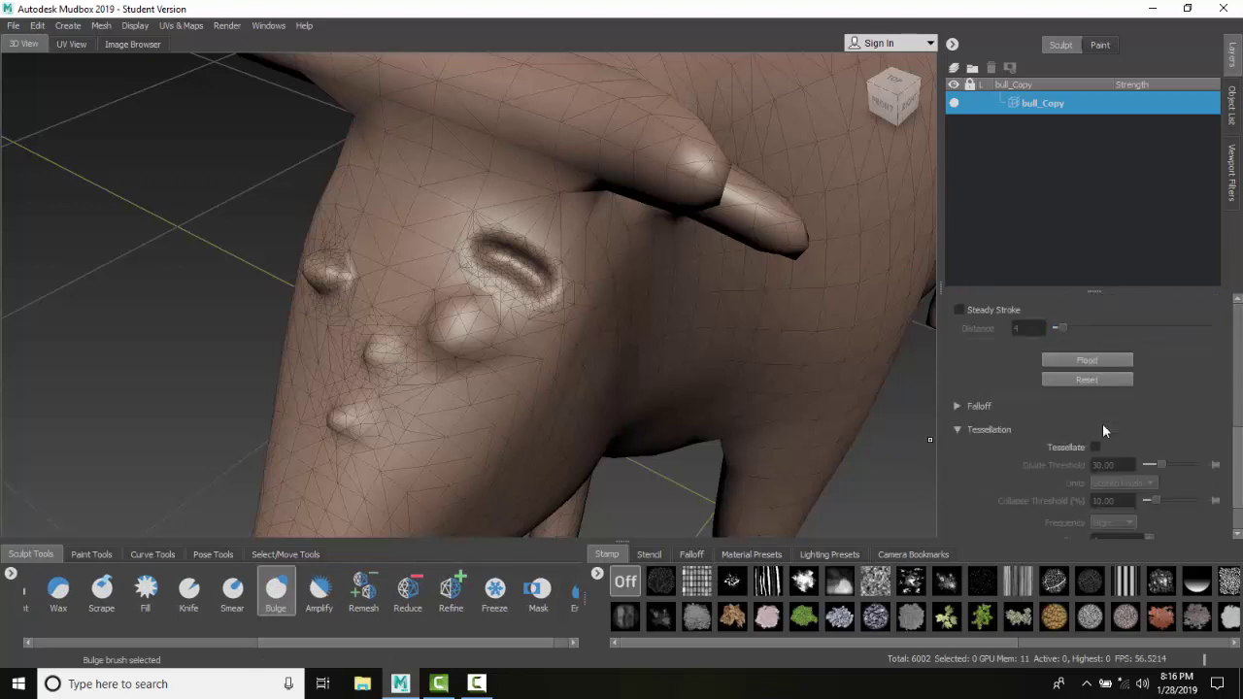
left_click(960, 383)
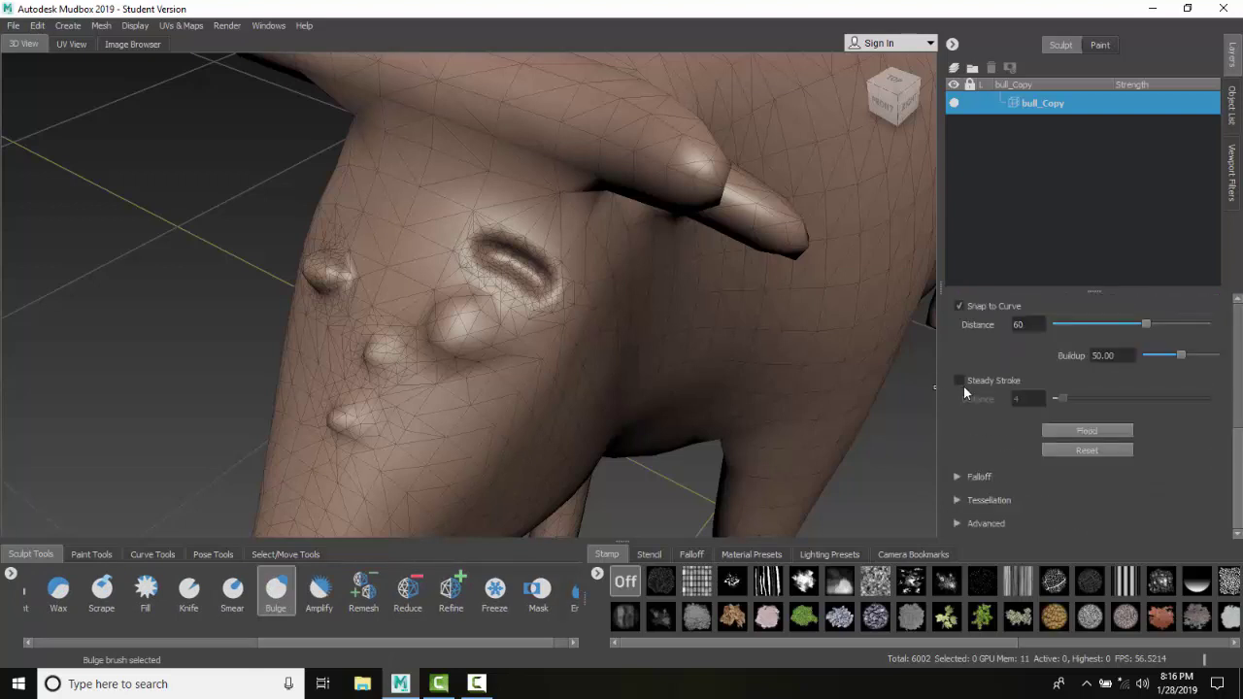
left_click(957, 499)
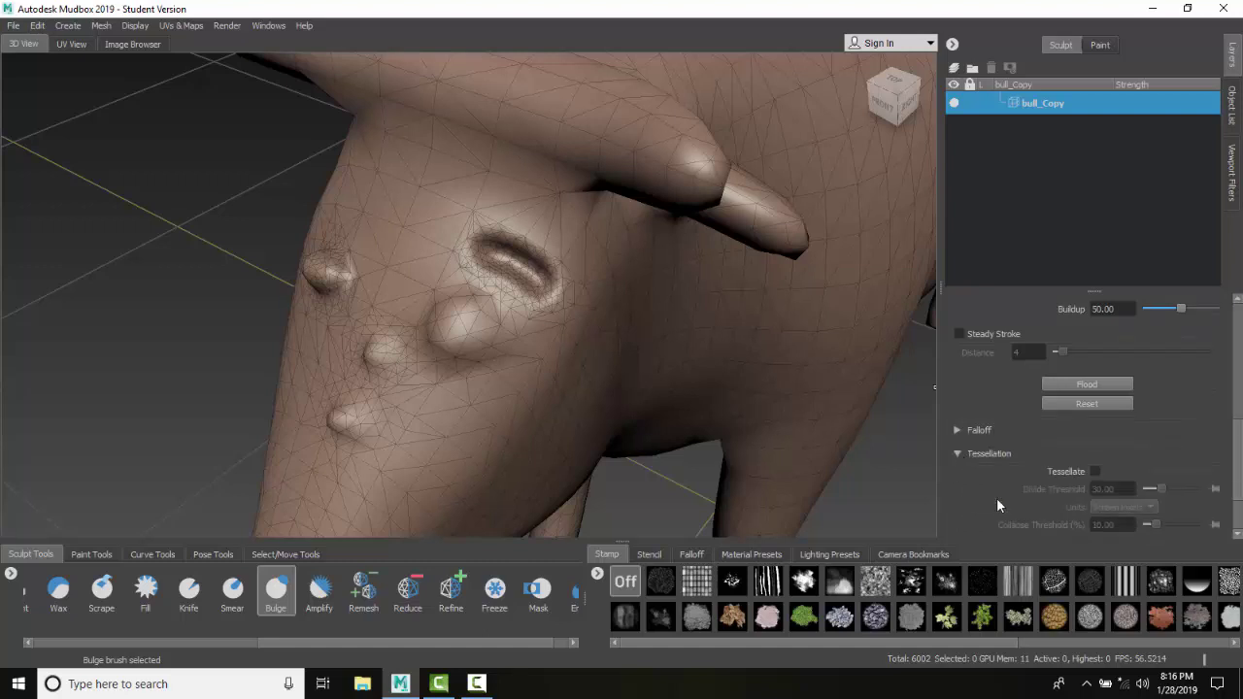
scroll(1005, 490, "down", 2)
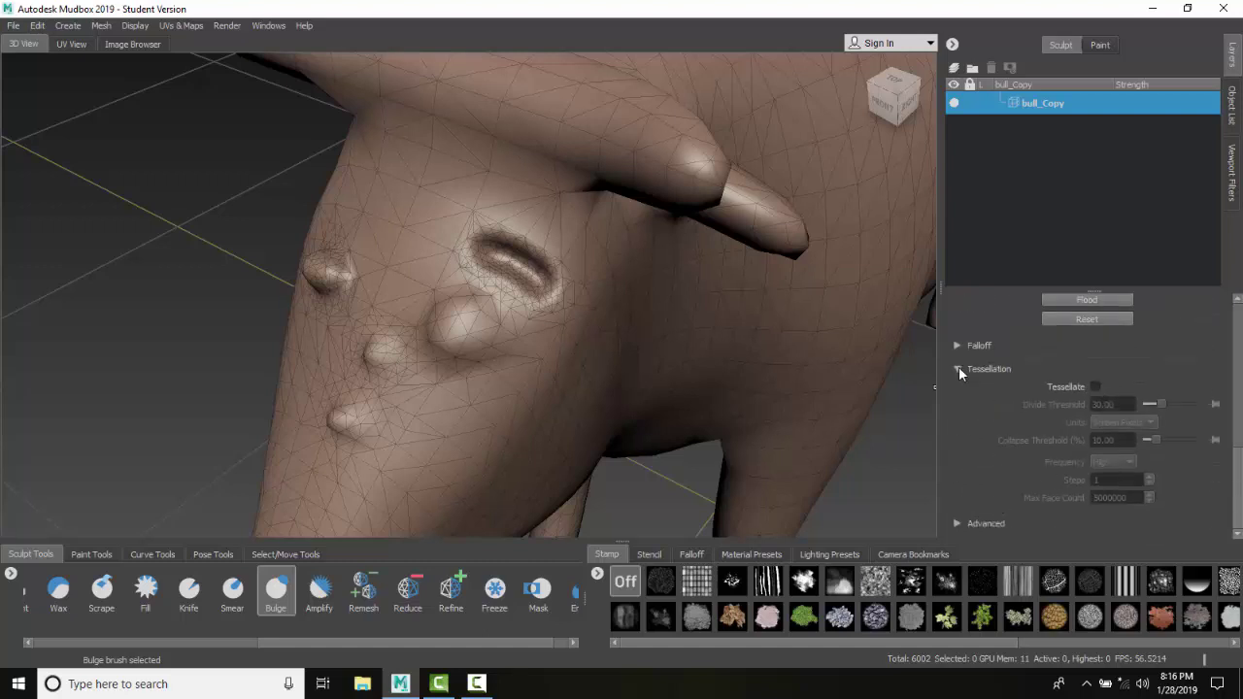
left_click(1094, 386)
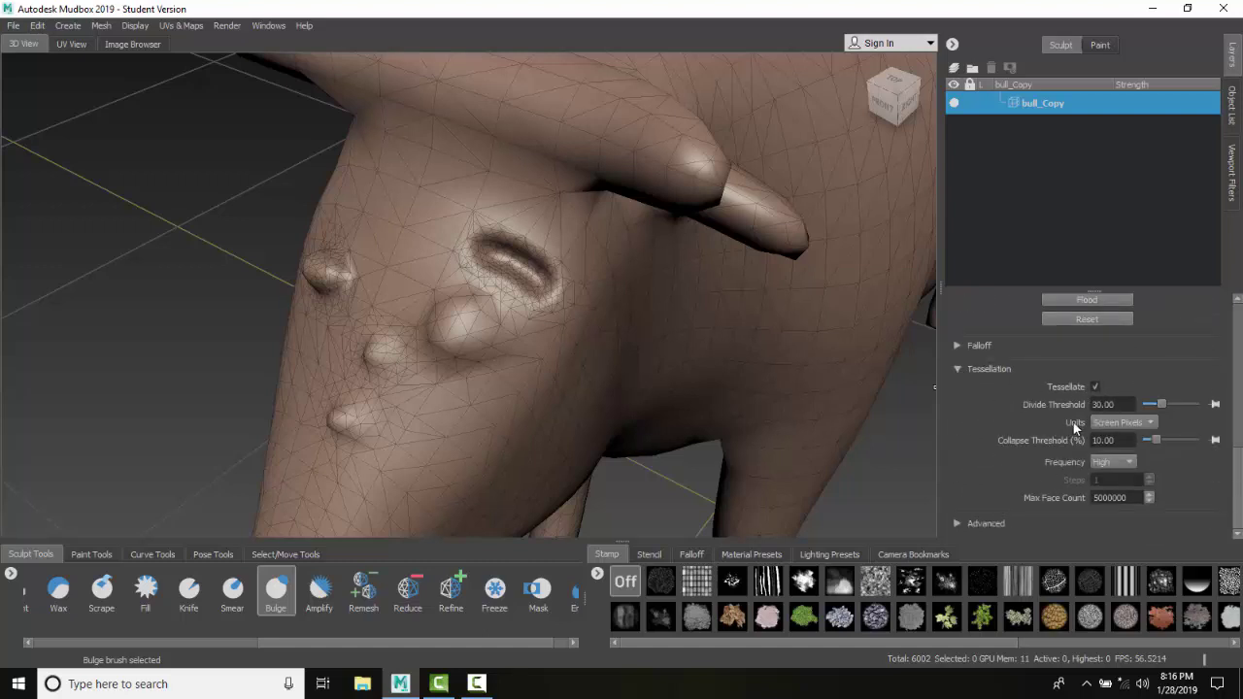